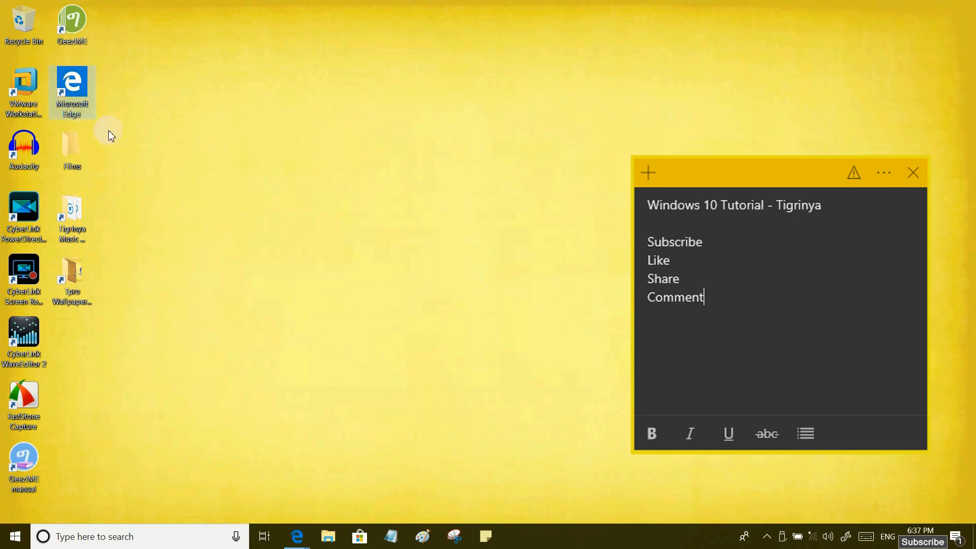
click(14, 537)
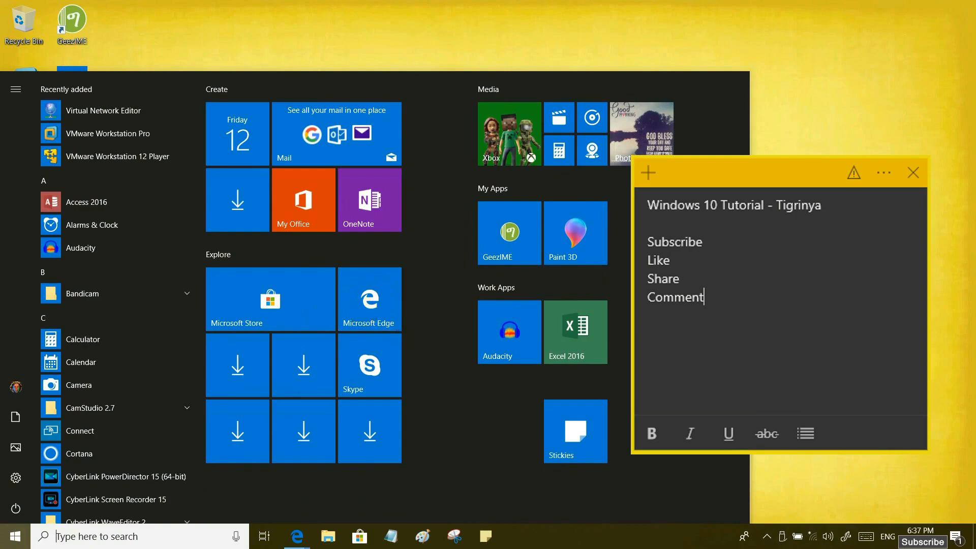
key(super)
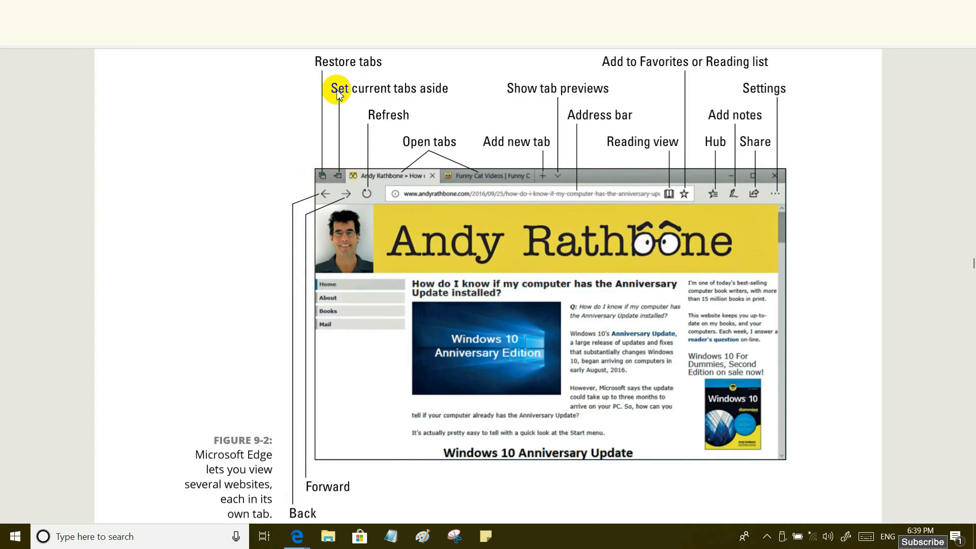
scroll(258, 164, down, 1)
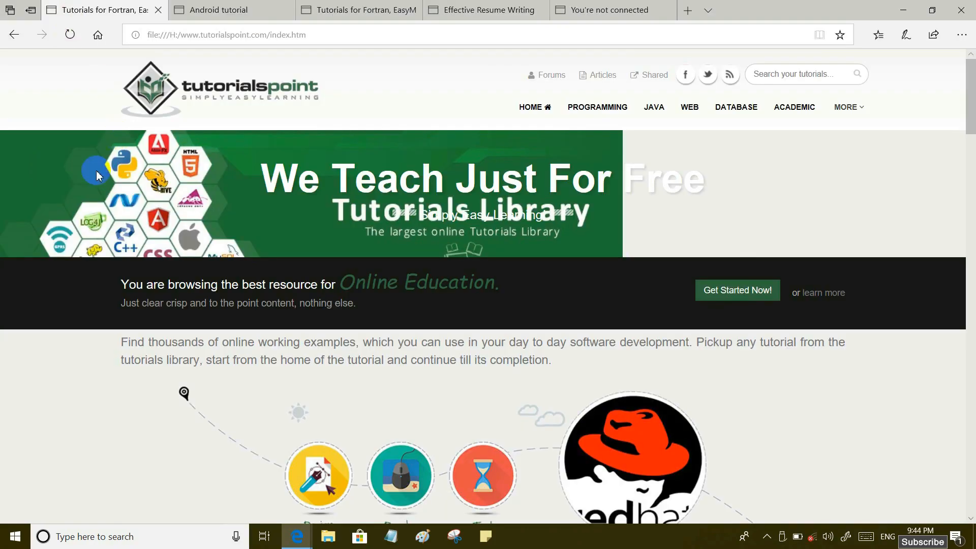
- View the open Android tutorial, second Tutorials for Fortran and Effective Resume Writing pages in turn
click(210, 11)
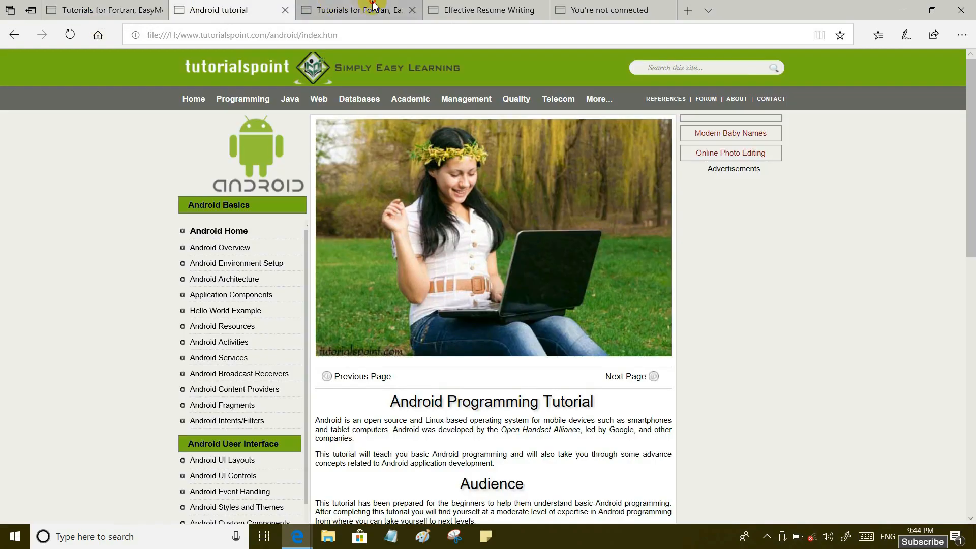
click(373, 9)
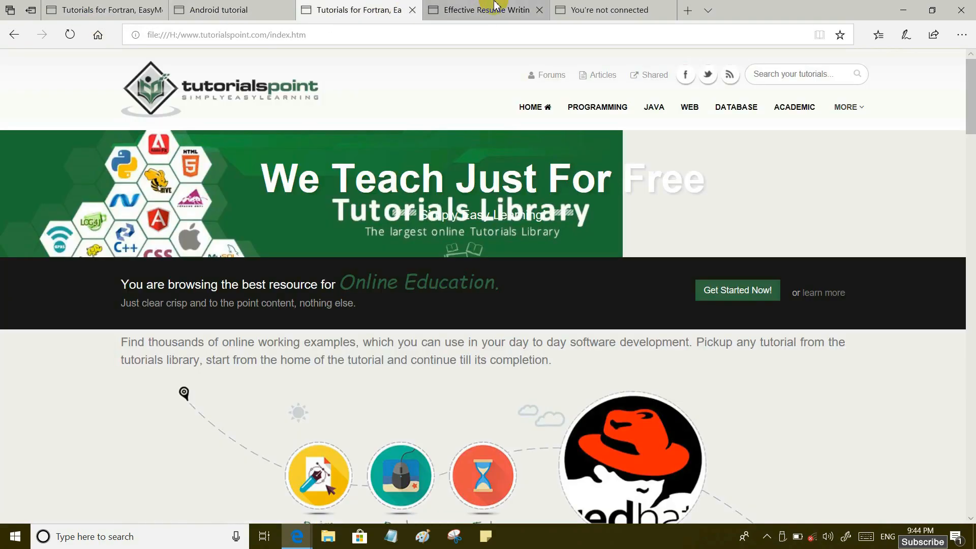
click(494, 11)
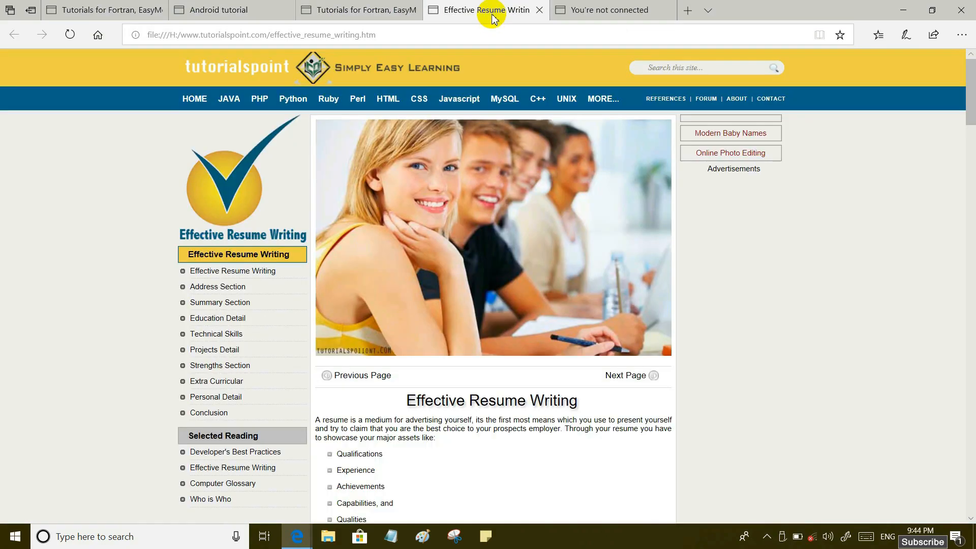
- Set all open tabs aside, review them in the set-aside list and close the list
click(31, 14)
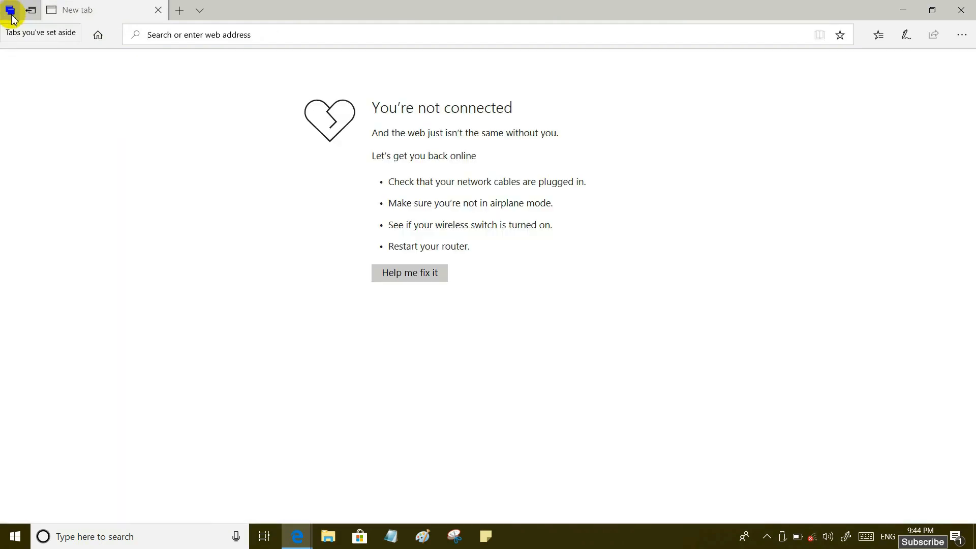
click(9, 14)
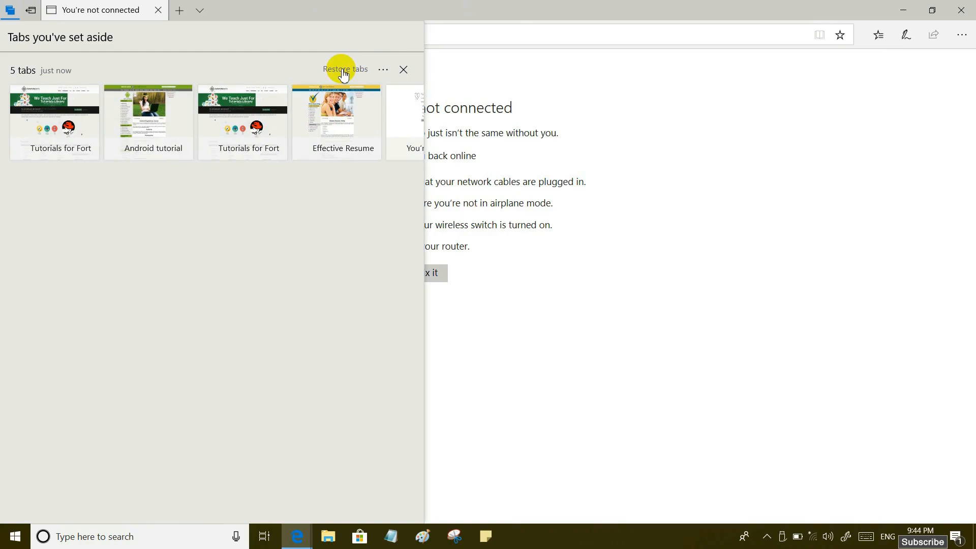
click(375, 7)
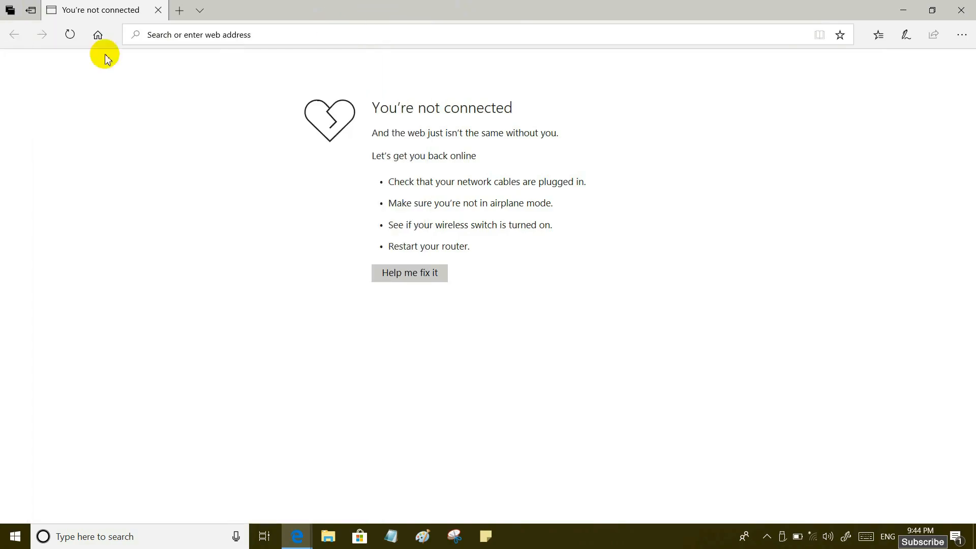
- Open one more new tab and restore all the tabs that were set aside
click(179, 11)
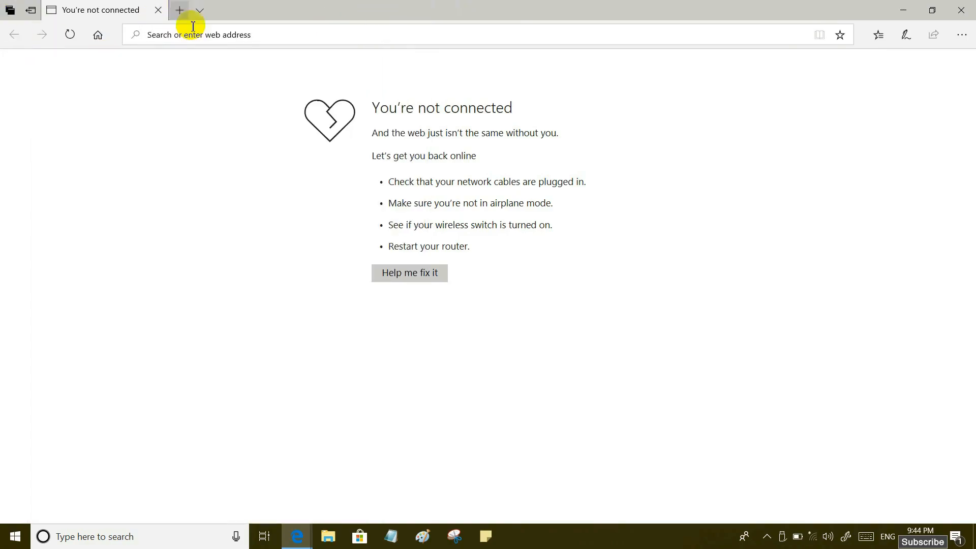
click(204, 11)
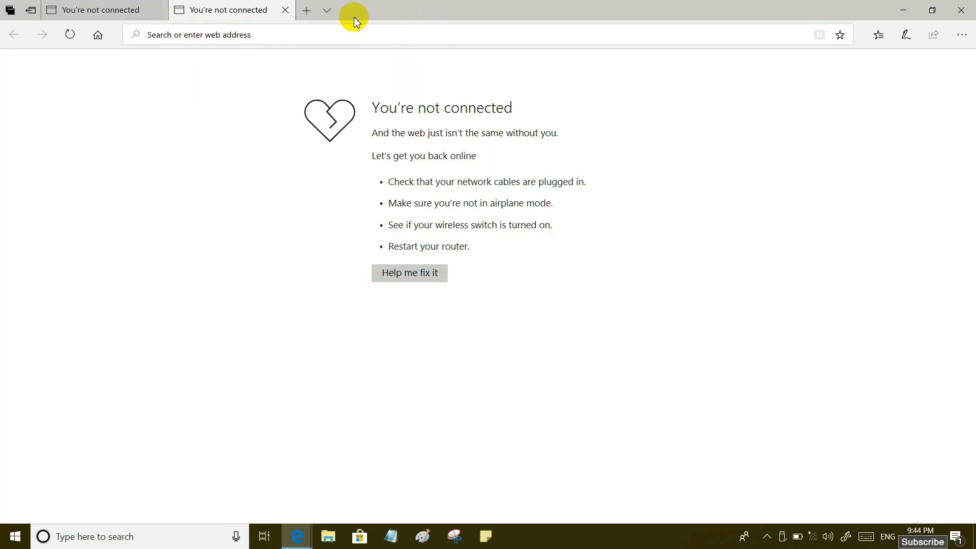
click(11, 11)
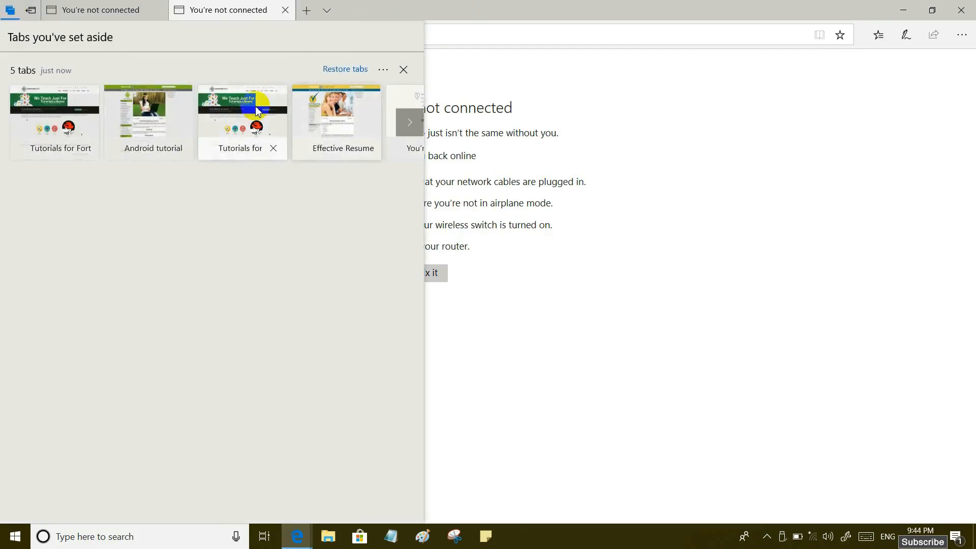
click(345, 71)
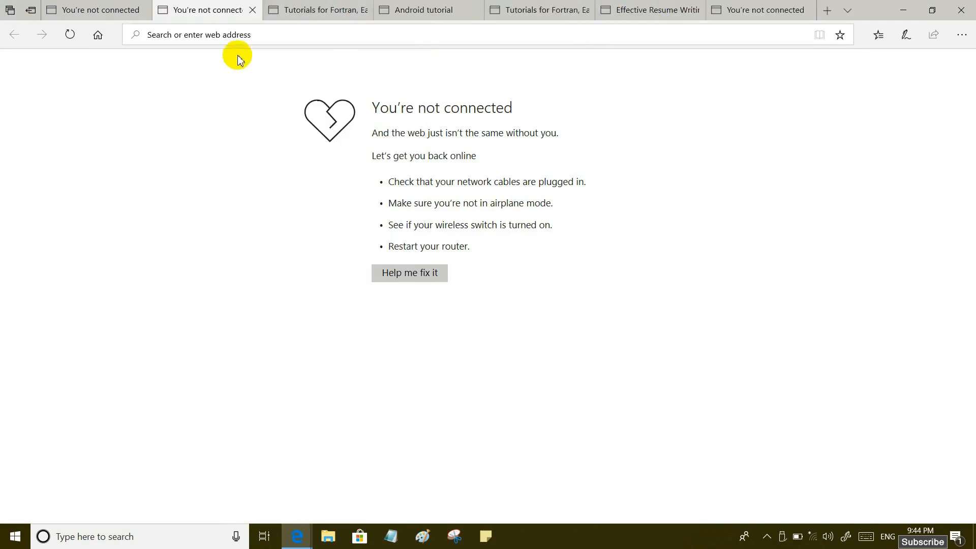
- Close the two "You're not connected" tabs in front of the restored tutorialspoint tabs
click(253, 11)
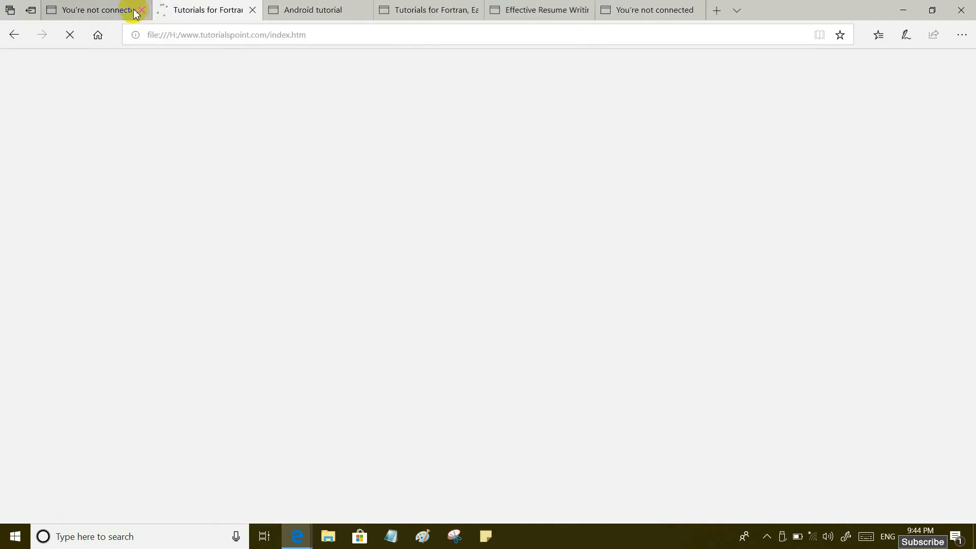
click(142, 10)
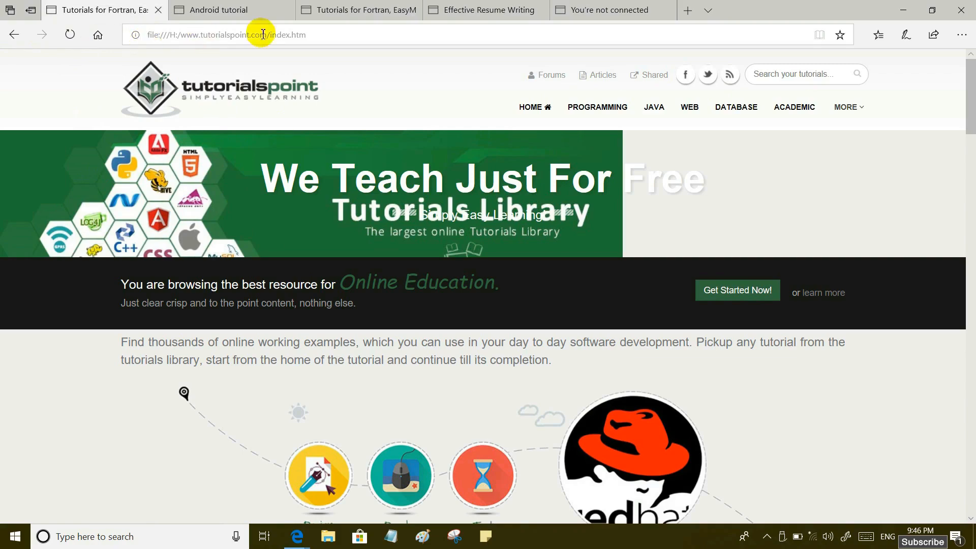
- Inspect the current page's web address, and show and hide the preview thumbnails of the open tabs
click(305, 35)
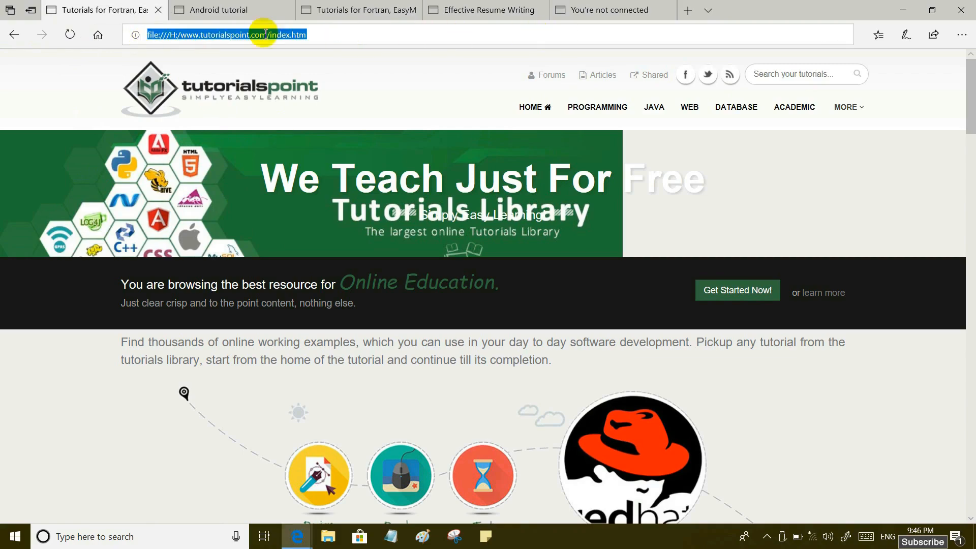
click(352, 33)
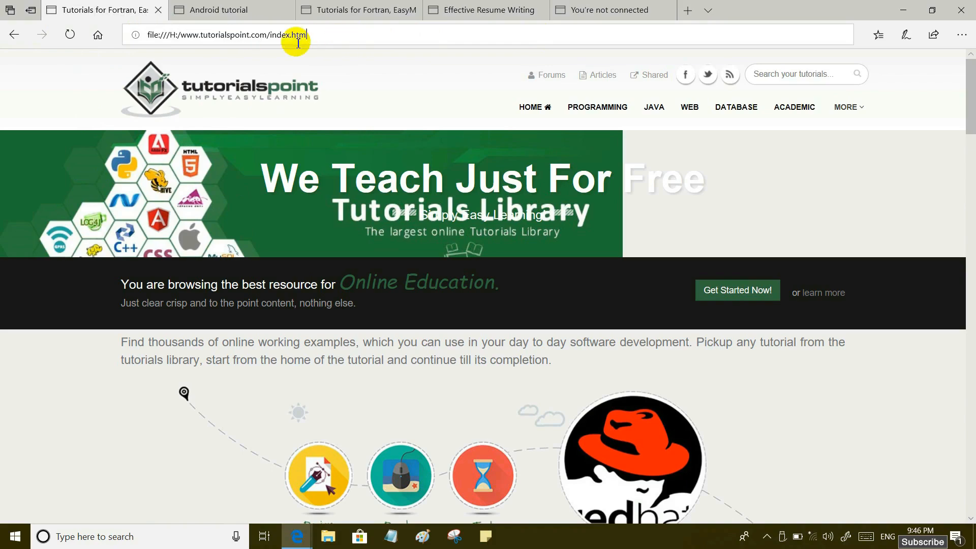
click(707, 11)
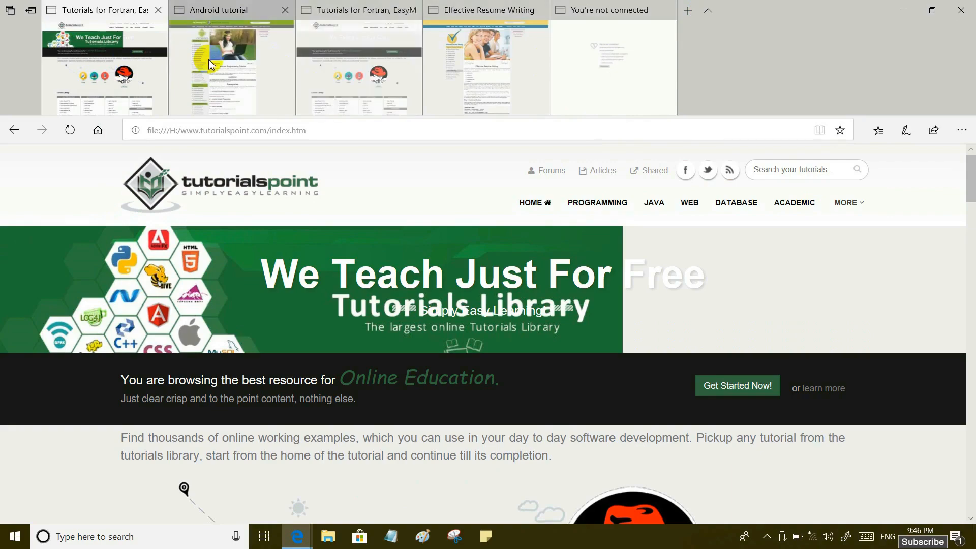
click(707, 11)
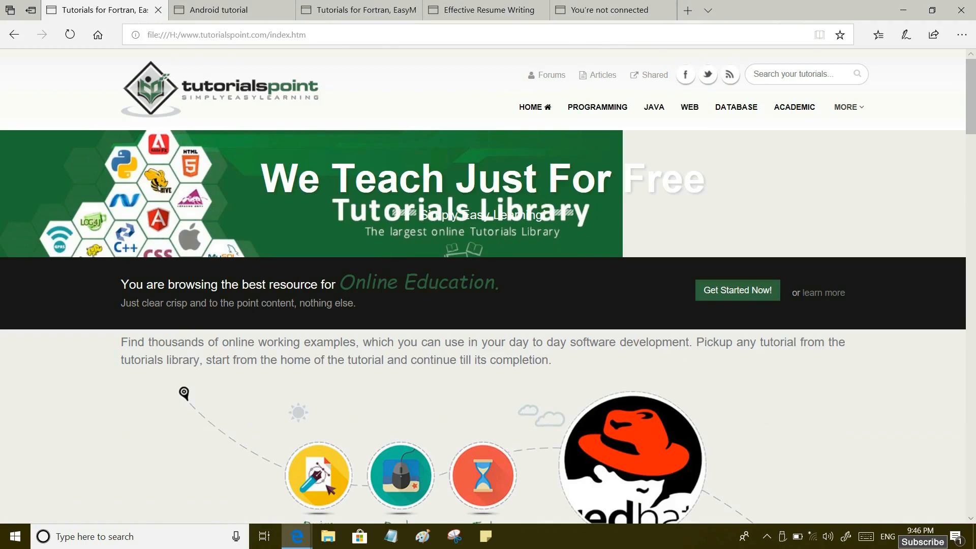
- Save the page in Favorites under the name "tutorials point" and check it in the Favorites list
click(840, 35)
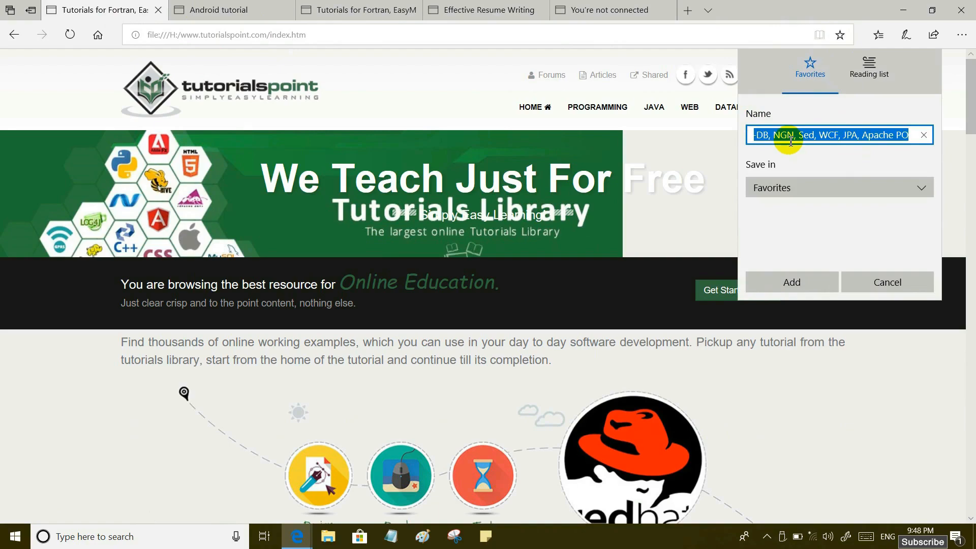
text(tutp)
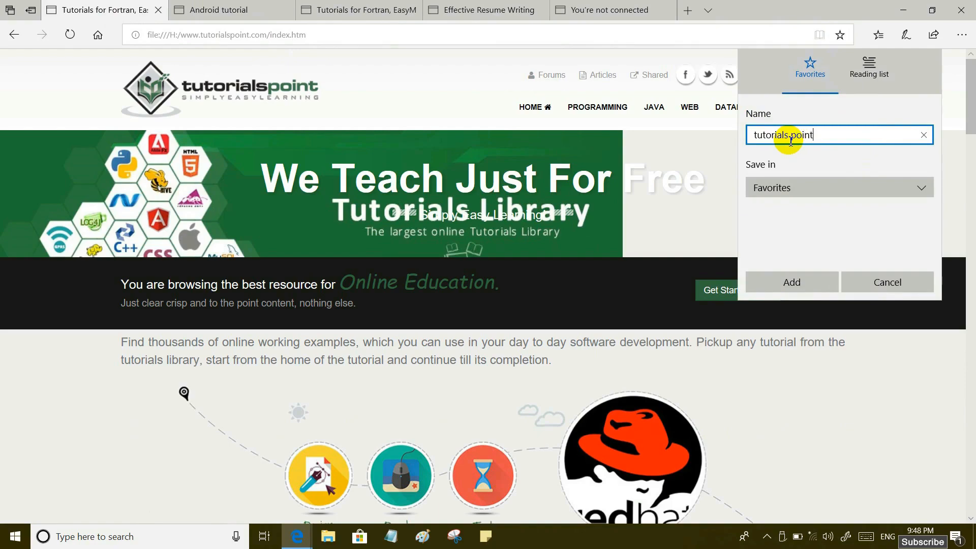
click(785, 277)
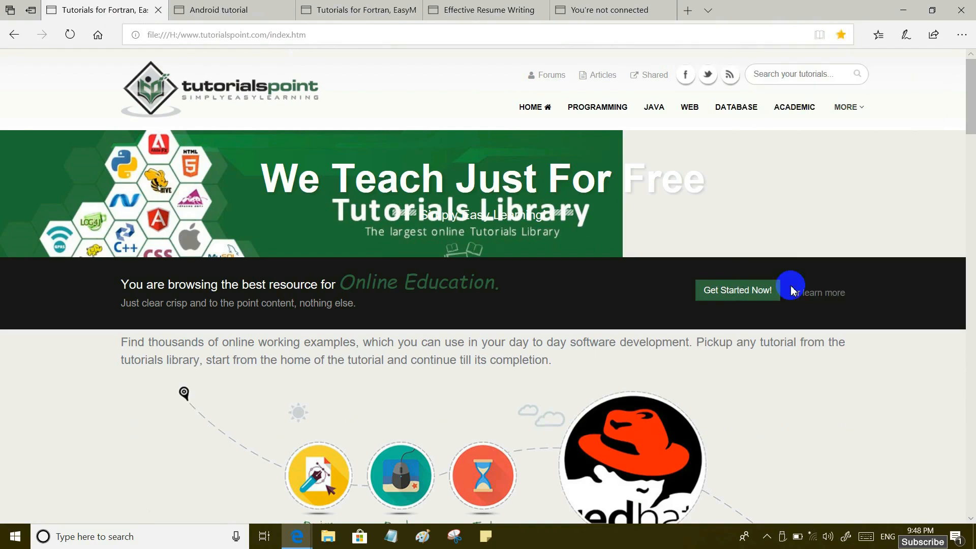
click(879, 36)
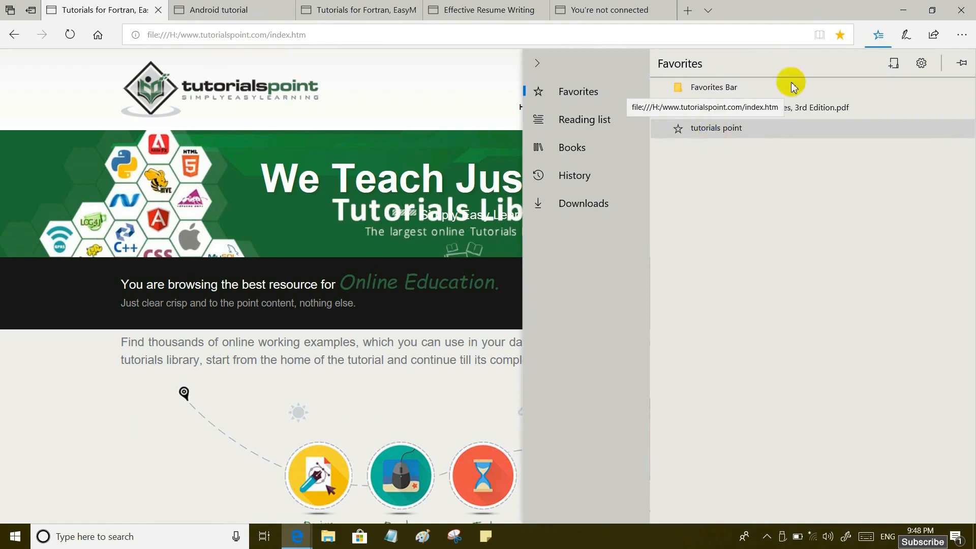
click(887, 38)
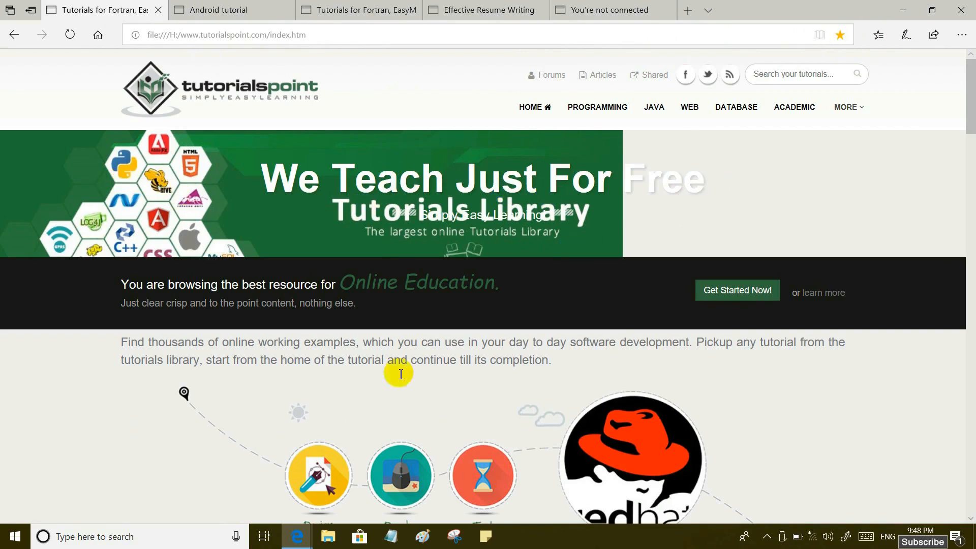
- Start a web note and, in blue pen, circle "We", underline "Teach Just For" and underline "Online Education"
click(906, 36)
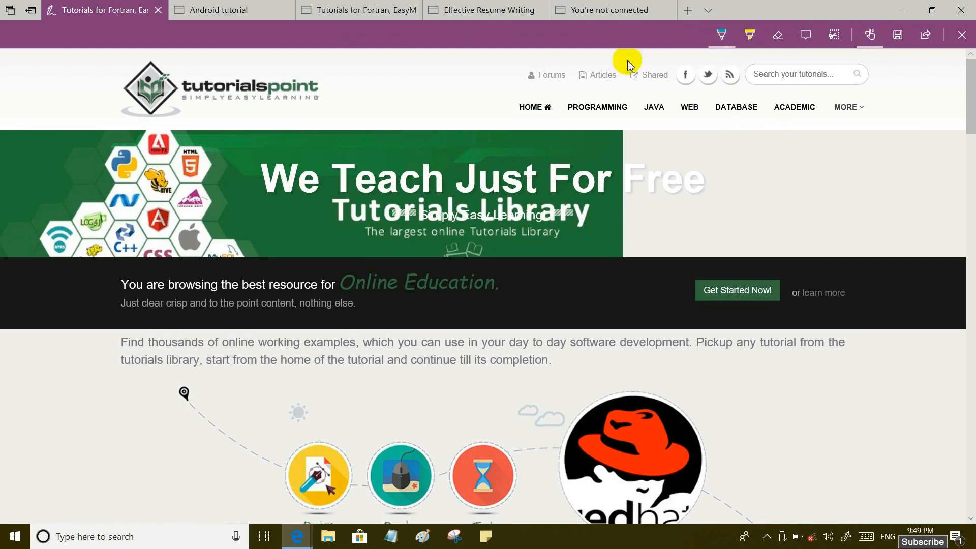
mouse_move(335, 151)
mouse_down()
mouse_move(255, 159)
mouse_move(297, 208)
mouse_move(312, 179)
mouse_move(353, 202)
mouse_move(587, 205)
mouse_up()
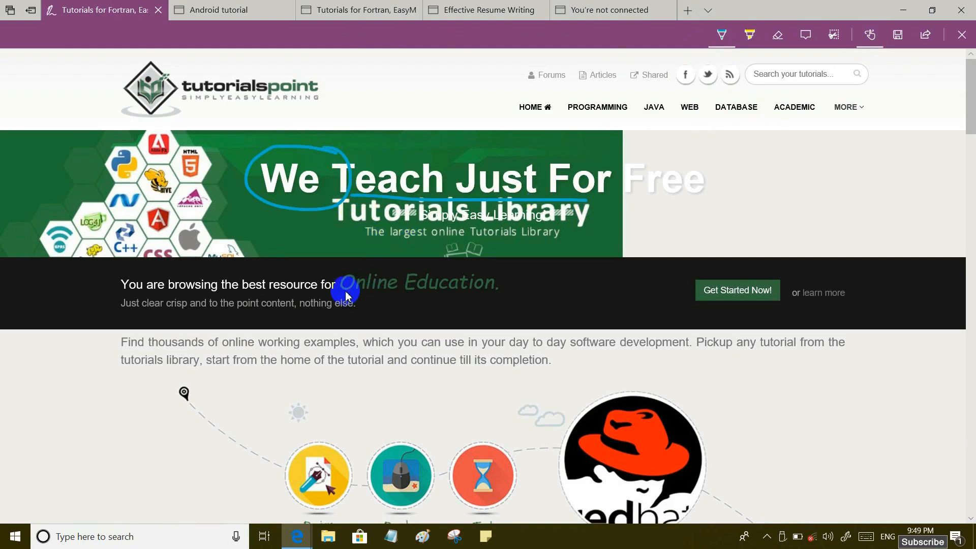
drag(346, 296, 502, 299)
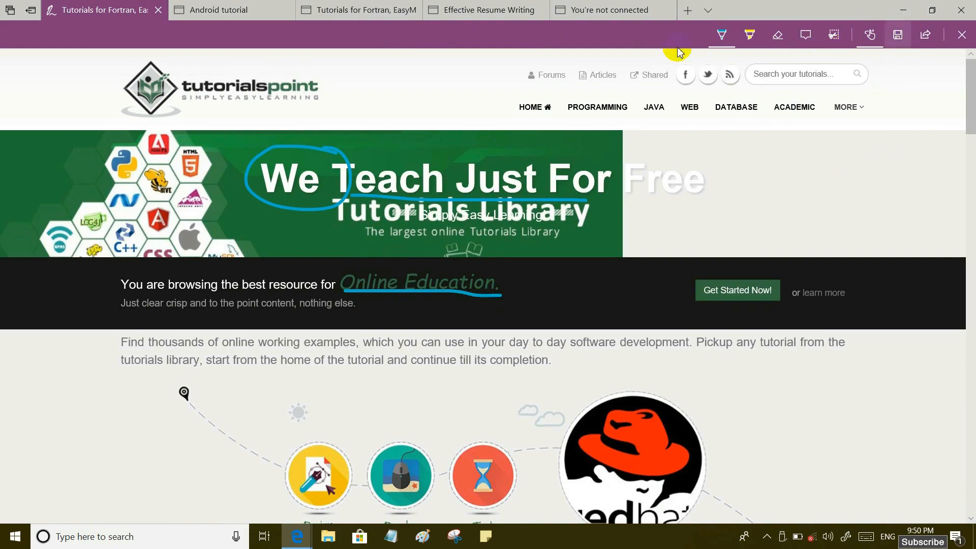
- Clip the banner's hexagon logo area and save the annotated page to OneNote
click(833, 35)
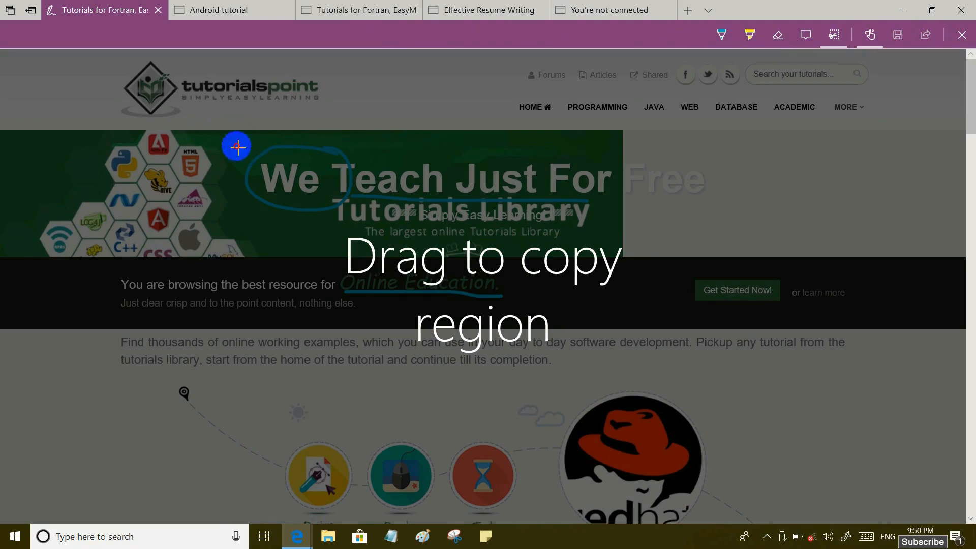
drag(238, 130, 36, 262)
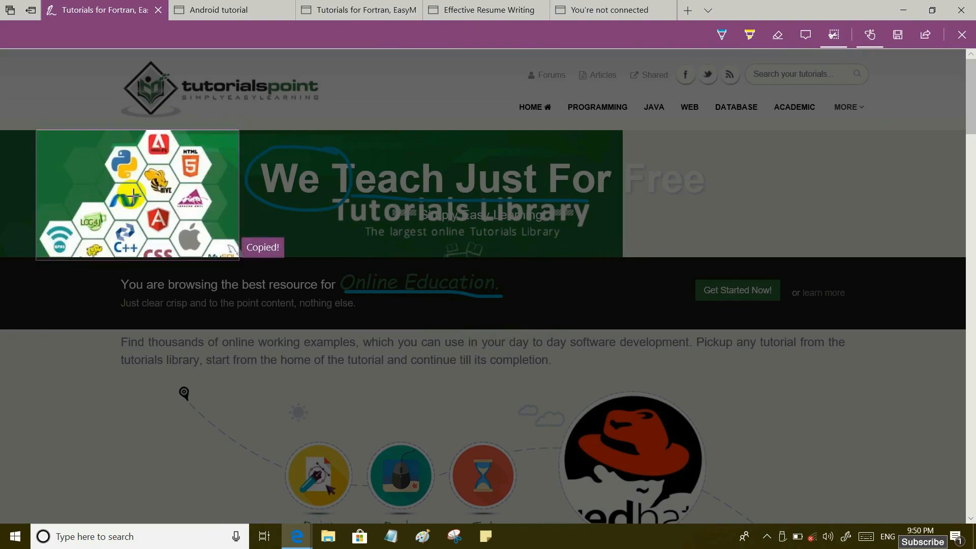
click(898, 34)
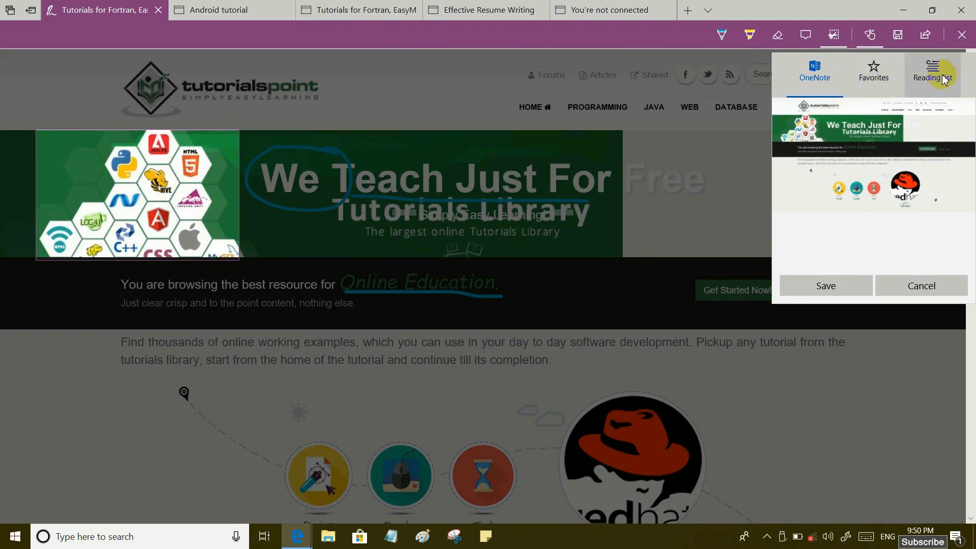
click(832, 289)
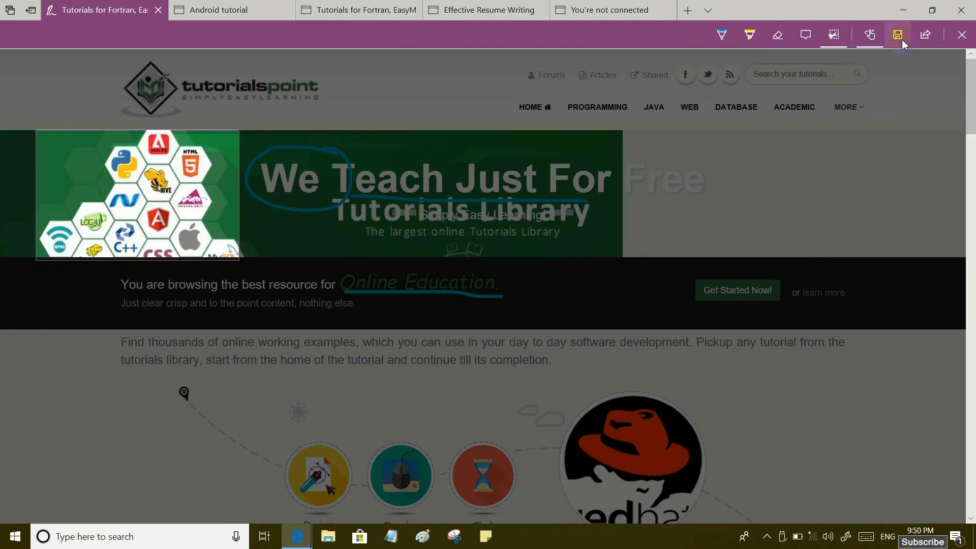
- Clip the banner's hexagon logo area again and paste it into Paint, placing it near the middle of the canvas
click(158, 157)
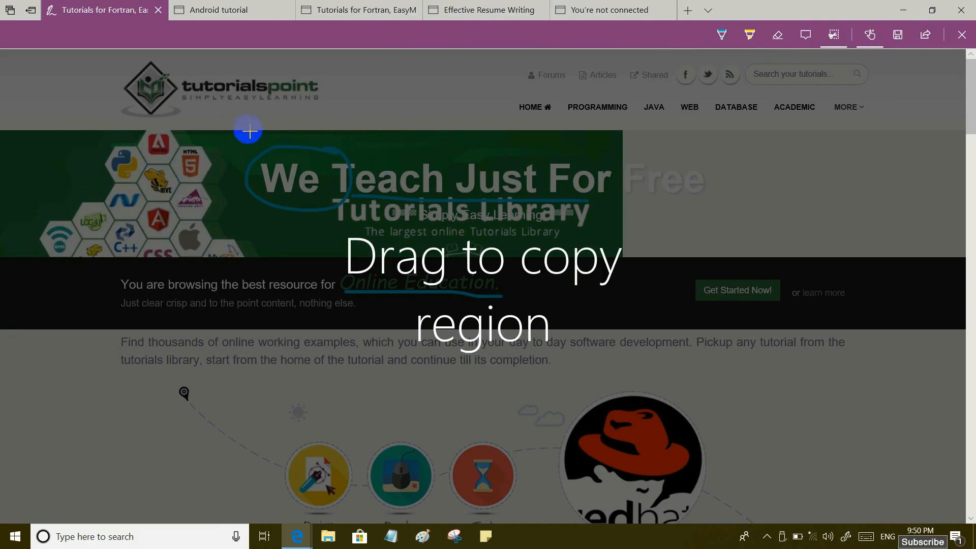
drag(249, 129, 35, 264)
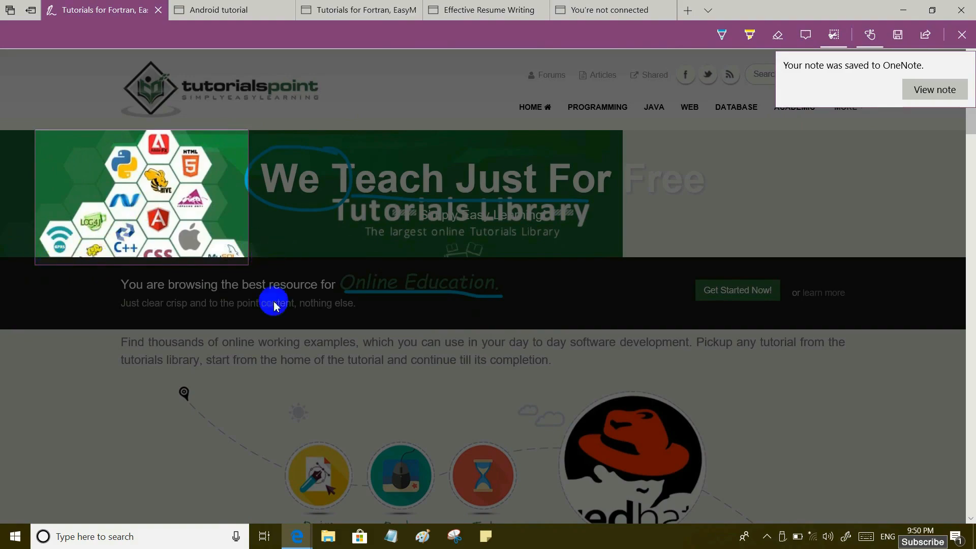
click(424, 539)
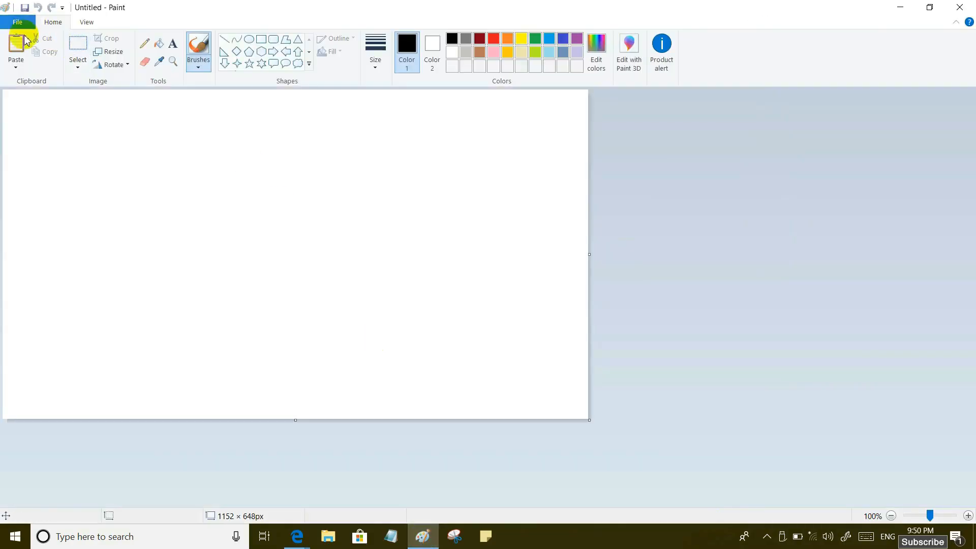
click(17, 45)
drag(36, 176, 212, 254)
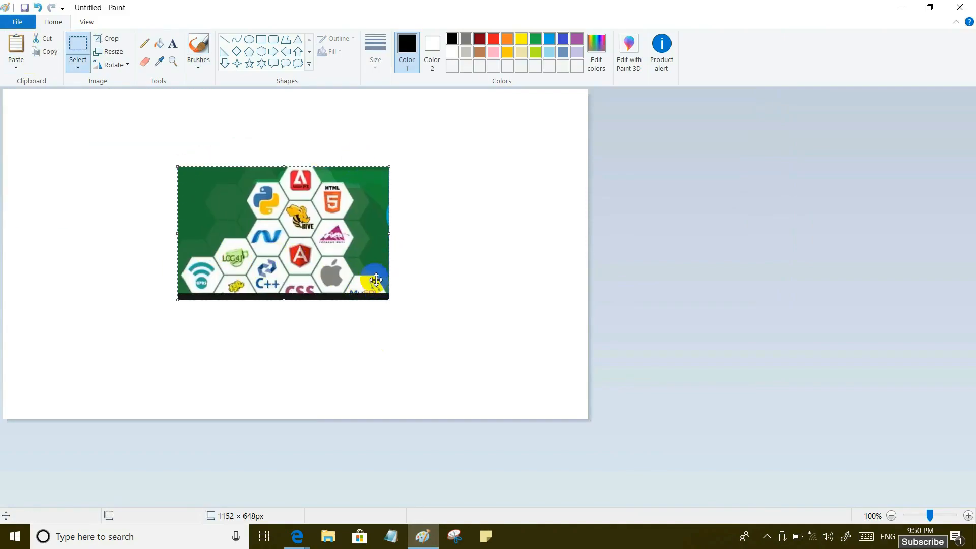
- Close Paint without saving the pasted clip, and exit the web note in Edge without saving its changes
click(958, 7)
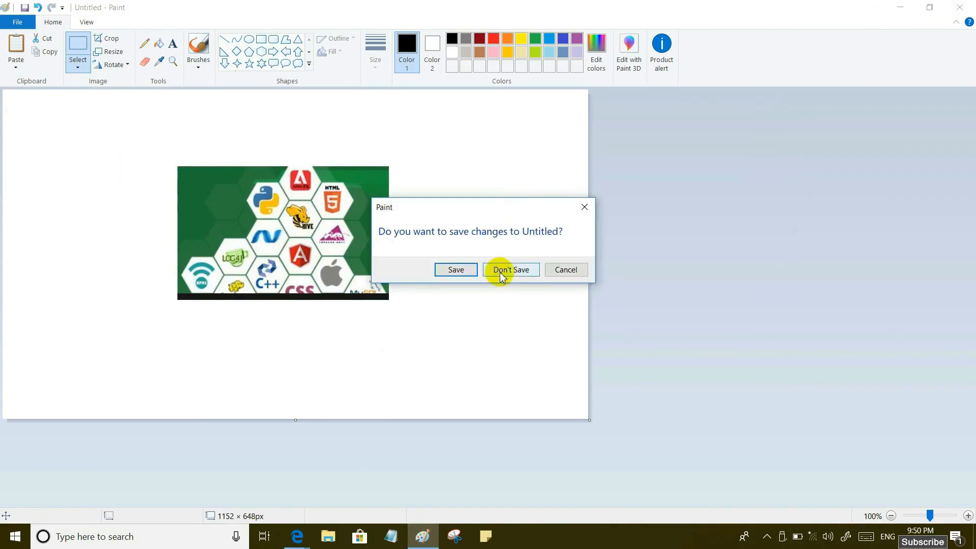
click(503, 272)
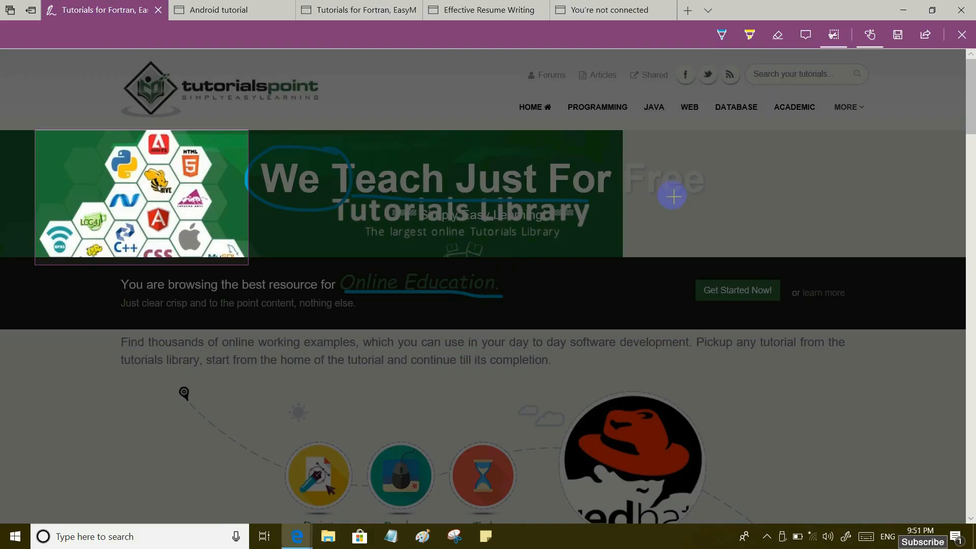
click(961, 34)
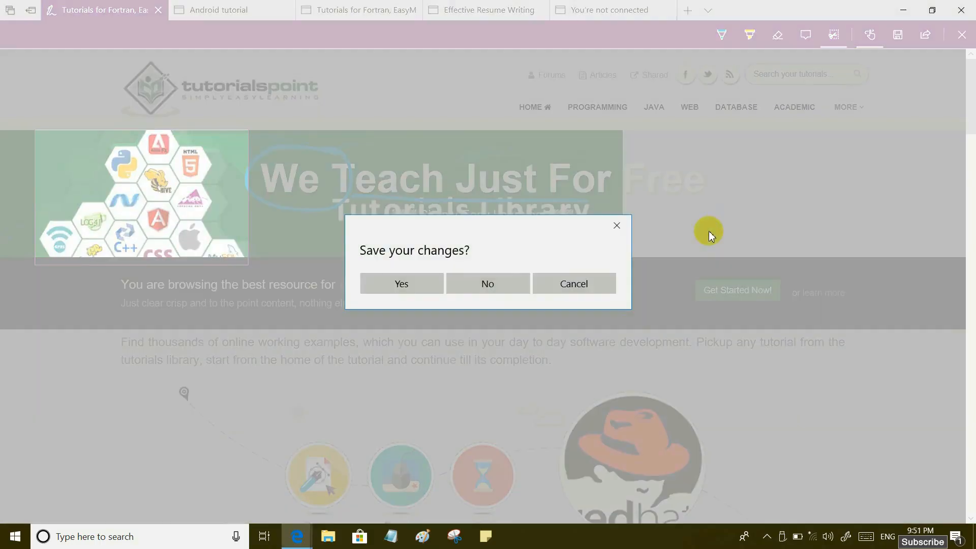
click(491, 283)
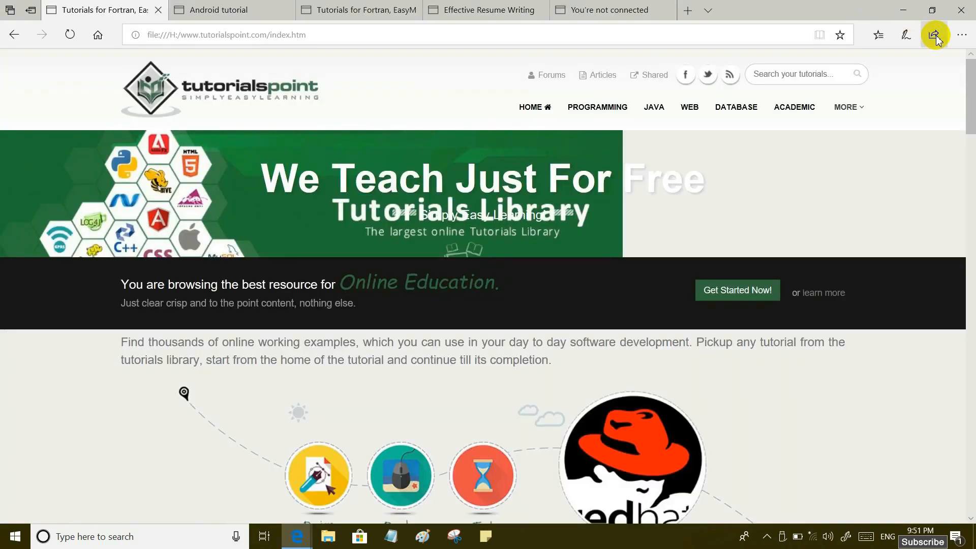
- Look through the sharing options for the page, including Mail, OneNote and Skype, and close them
click(934, 35)
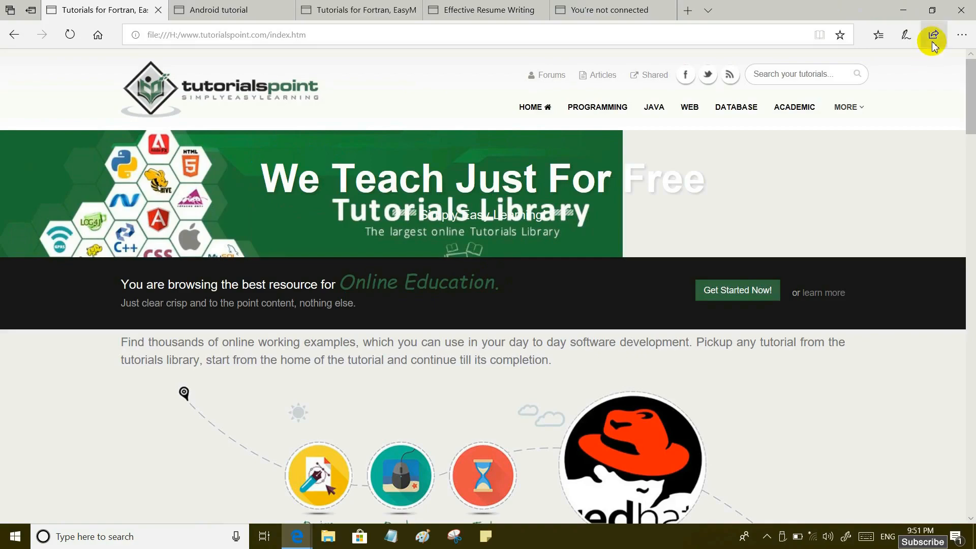
click(934, 45)
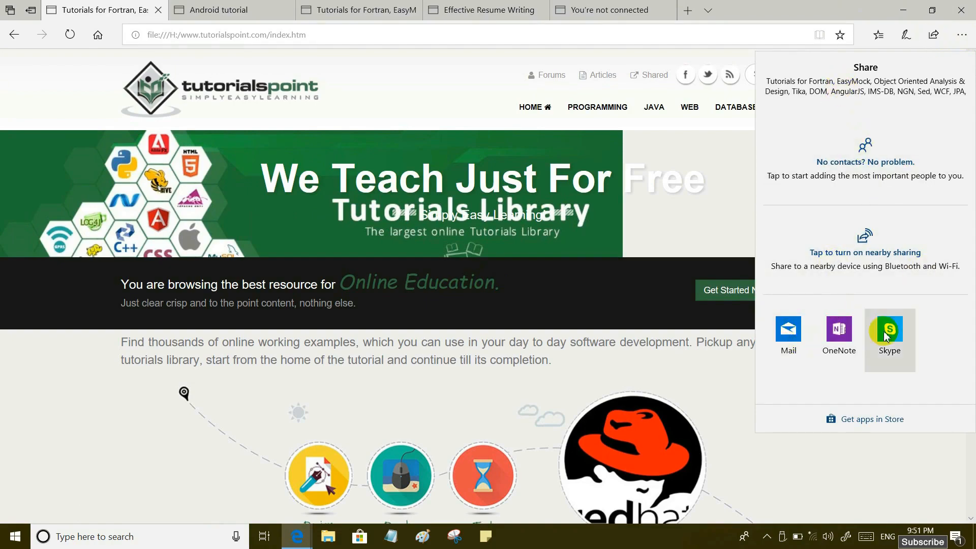
click(934, 34)
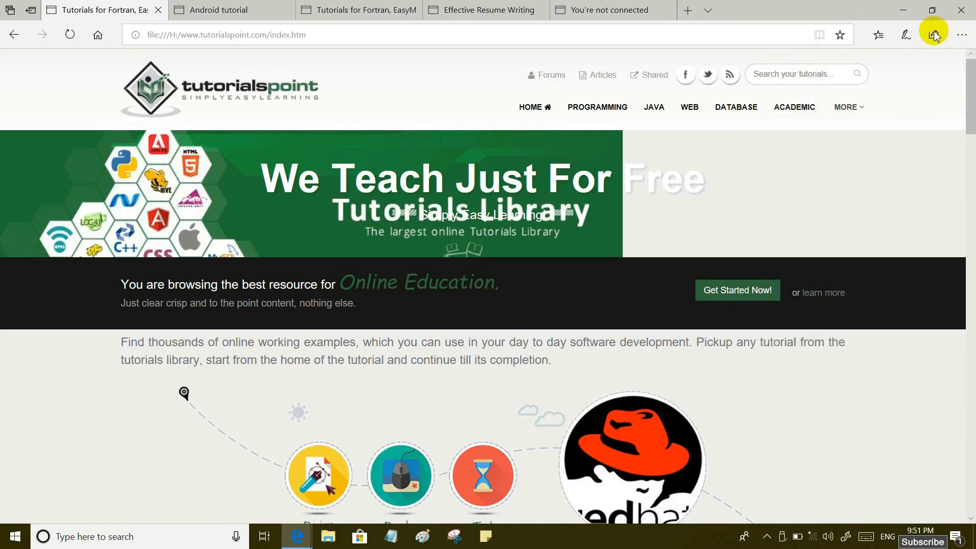
- Zoom the page in to 125% and return it to 100%, leaving the browser options closed
click(963, 37)
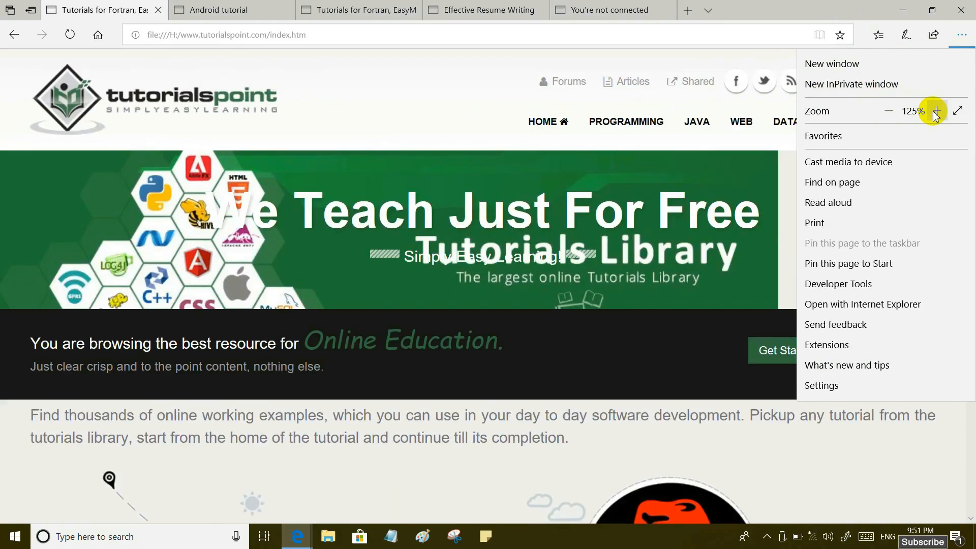
click(936, 112)
click(887, 111)
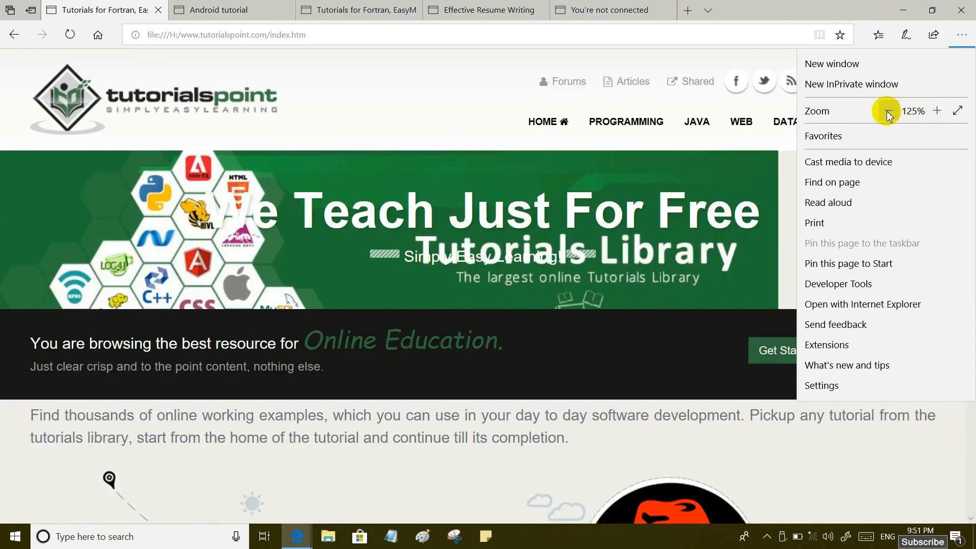
click(888, 112)
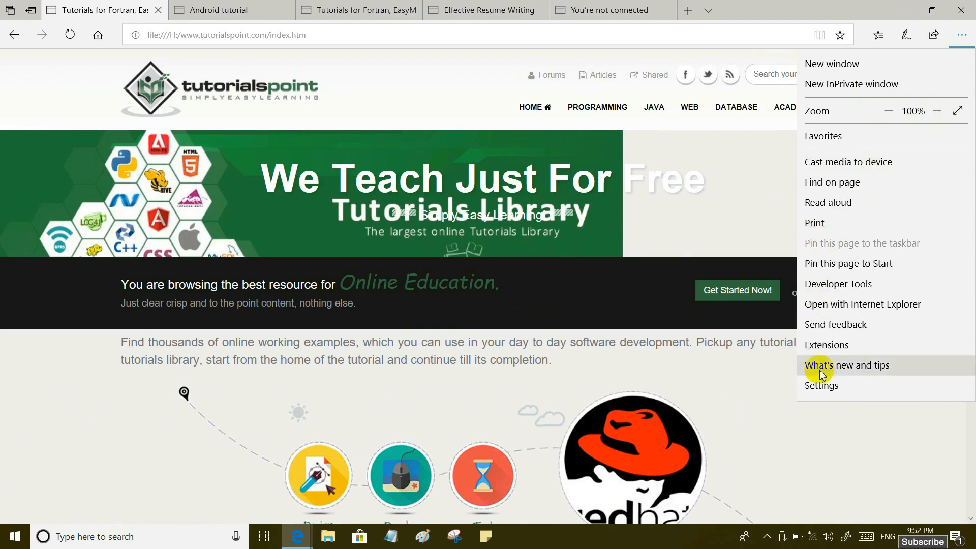
click(760, 194)
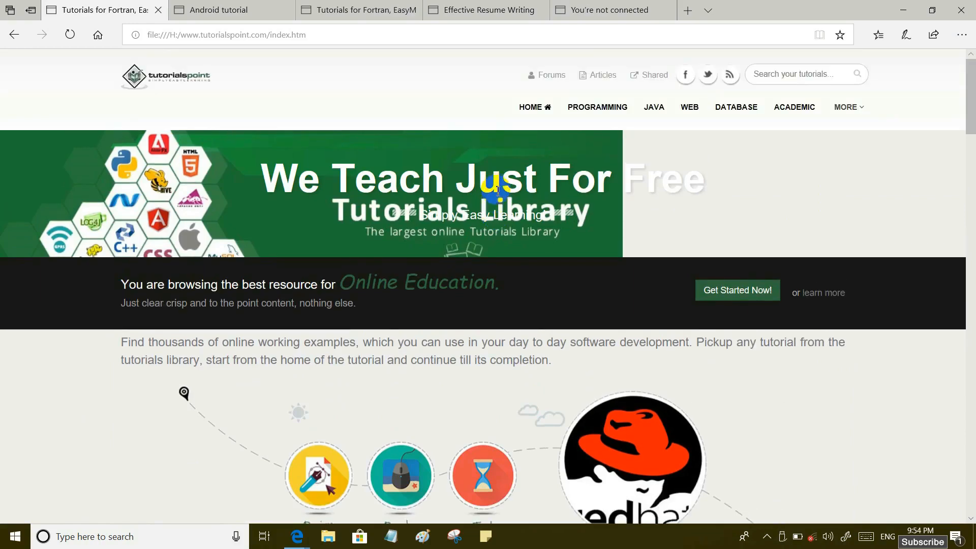
- Save the picture containing the Test hourglass as a JPEG in the Pictures folder, keeping the suggested file name
scroll(497, 189, down, 4)
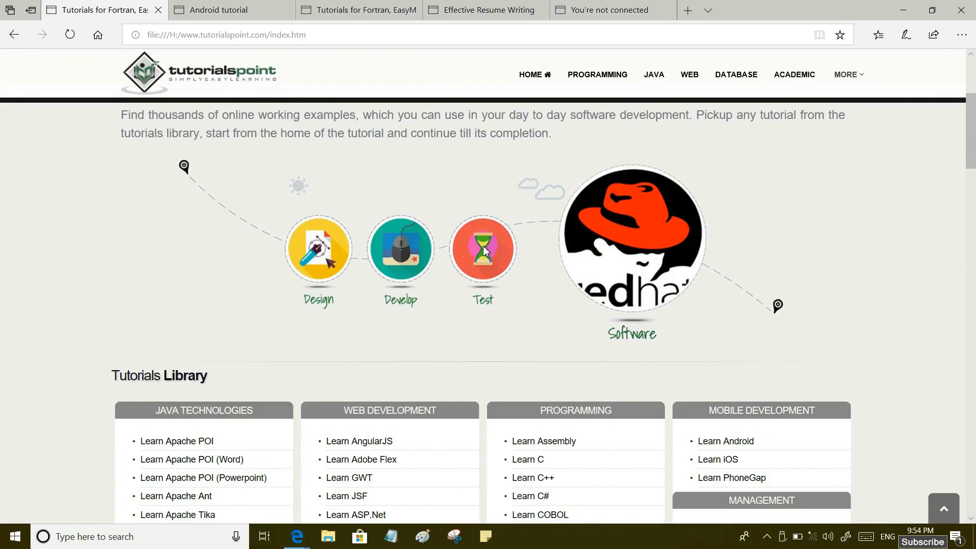
right_click(482, 245)
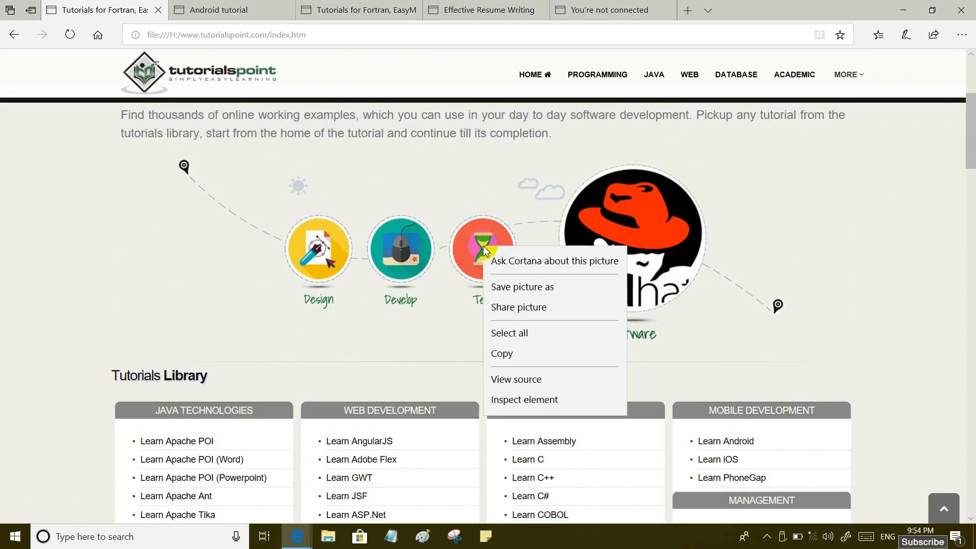
click(535, 287)
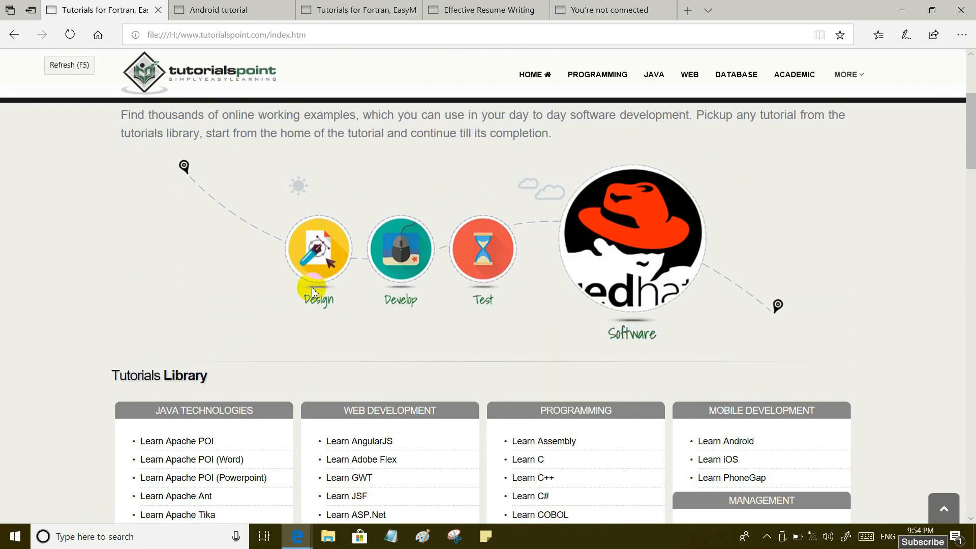
click(228, 239)
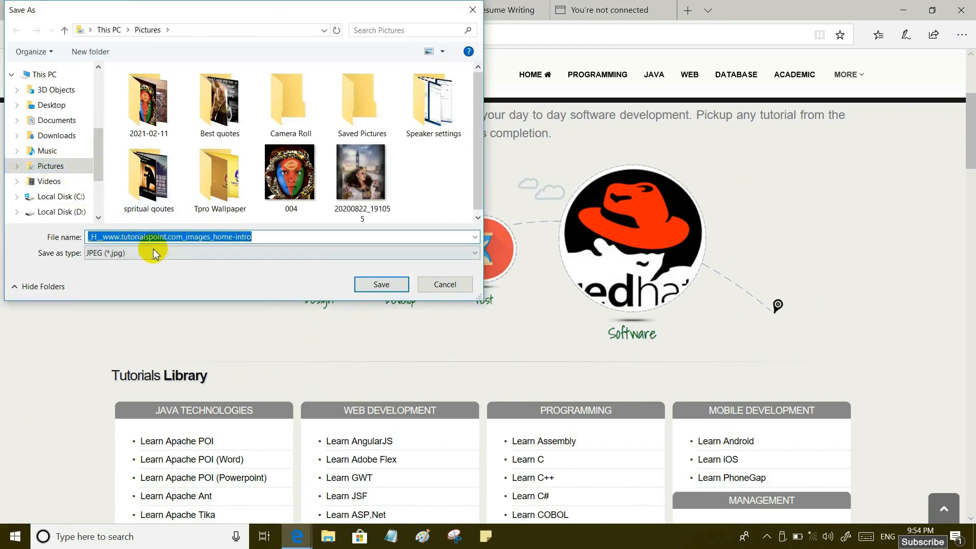
click(380, 285)
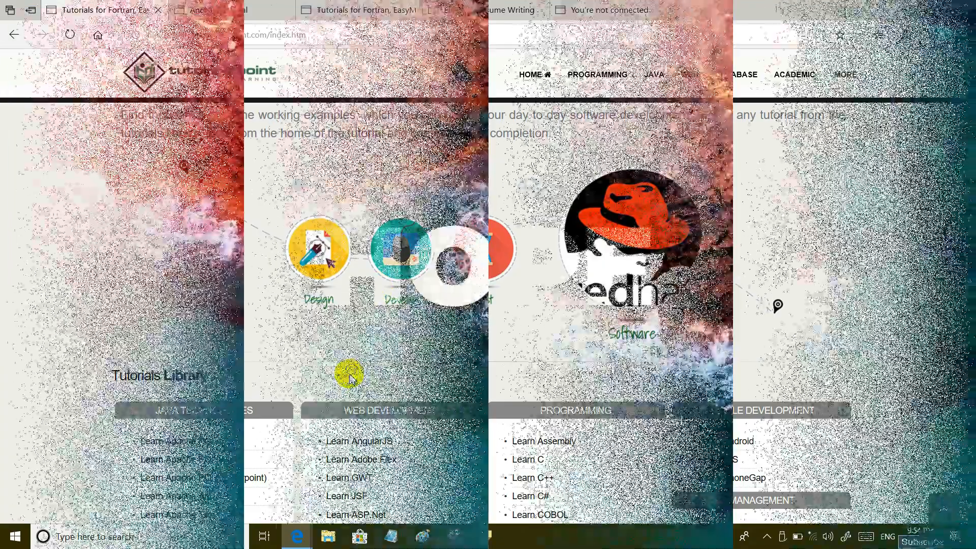